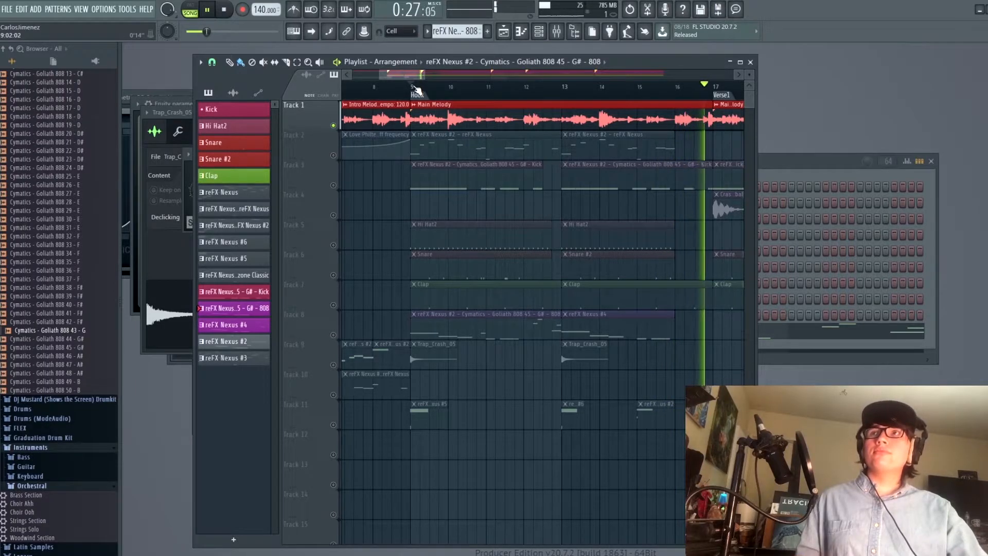
Return the playhead to the Hook marker at bar 9 and audition Track 2 in solo
{"action": "key", "text": "space"}
{"action": "left_click", "coordinate": [416, 91]}
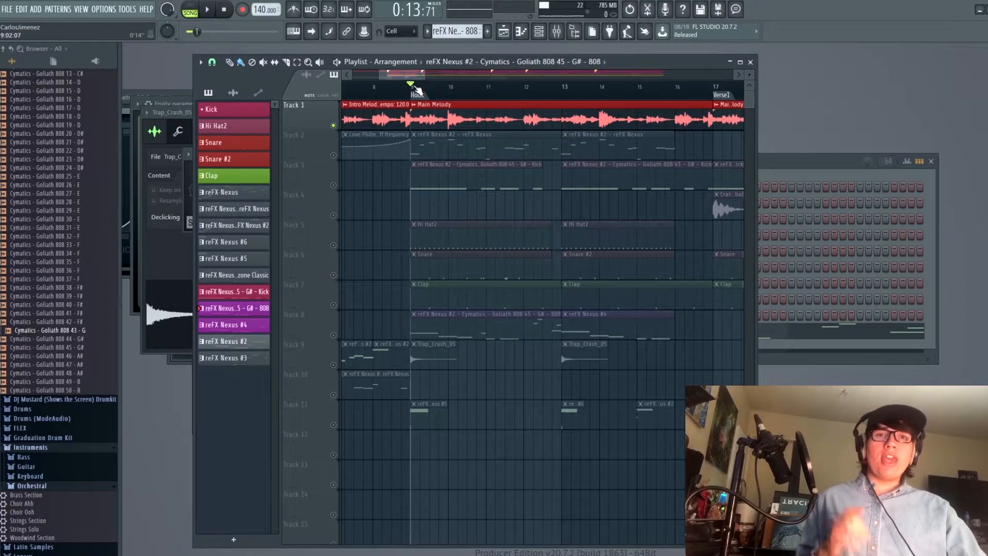
{"action": "left_click", "coordinate": [333, 155], "text": "ctrl"}
{"action": "key", "text": "space"}
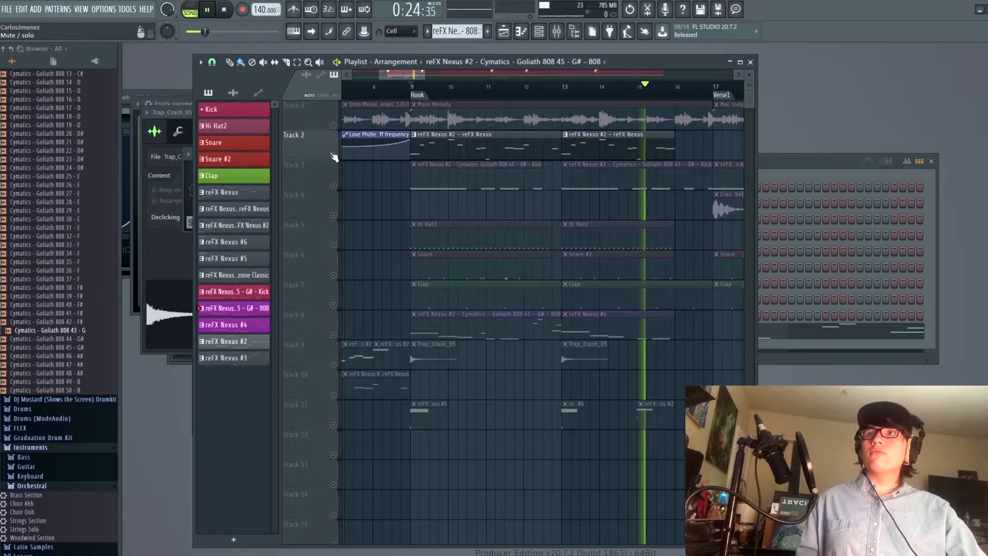
{"action": "key", "text": "space"}
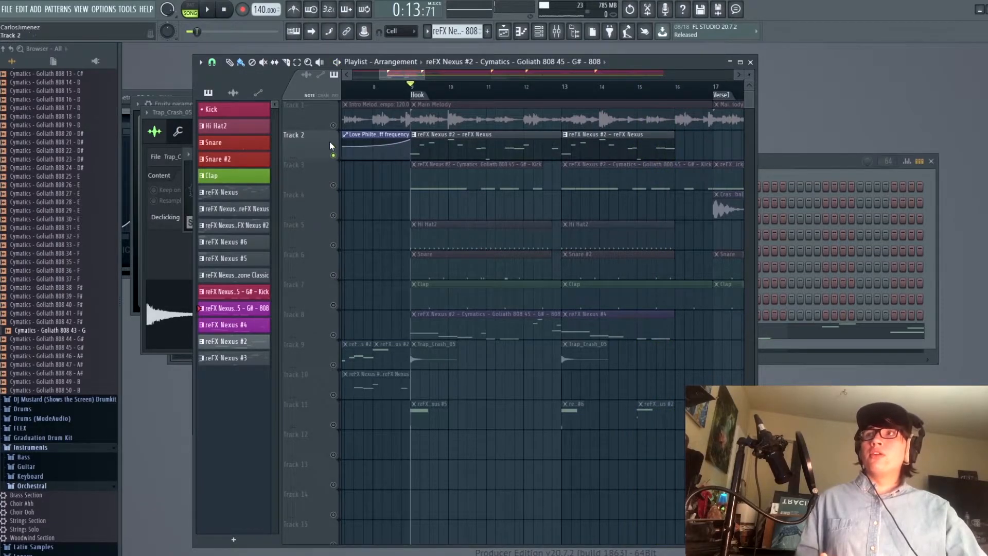
Unmute the melody on Track 1 and play it together with Track 2 from the Hook
{"action": "left_click", "coordinate": [333, 126]}
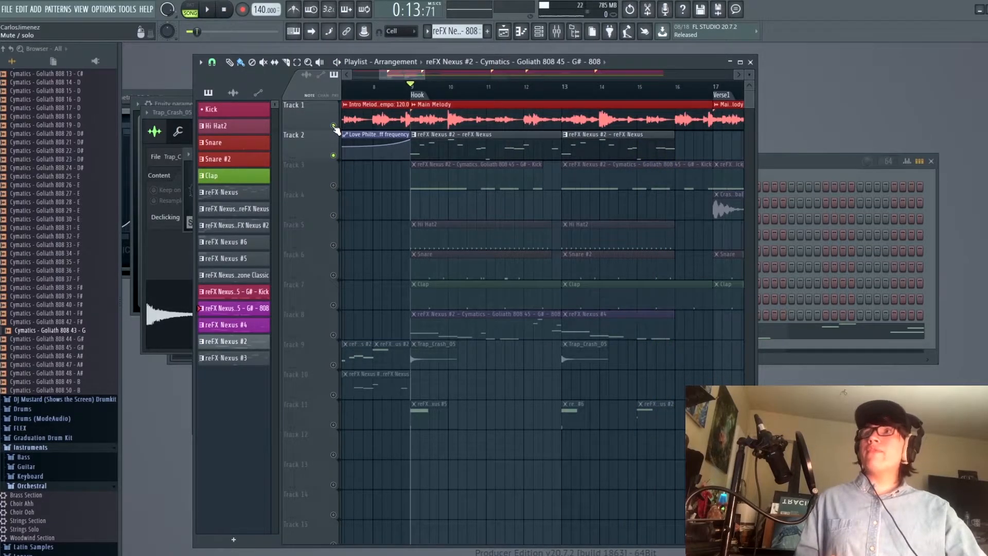
{"action": "key", "text": "space"}
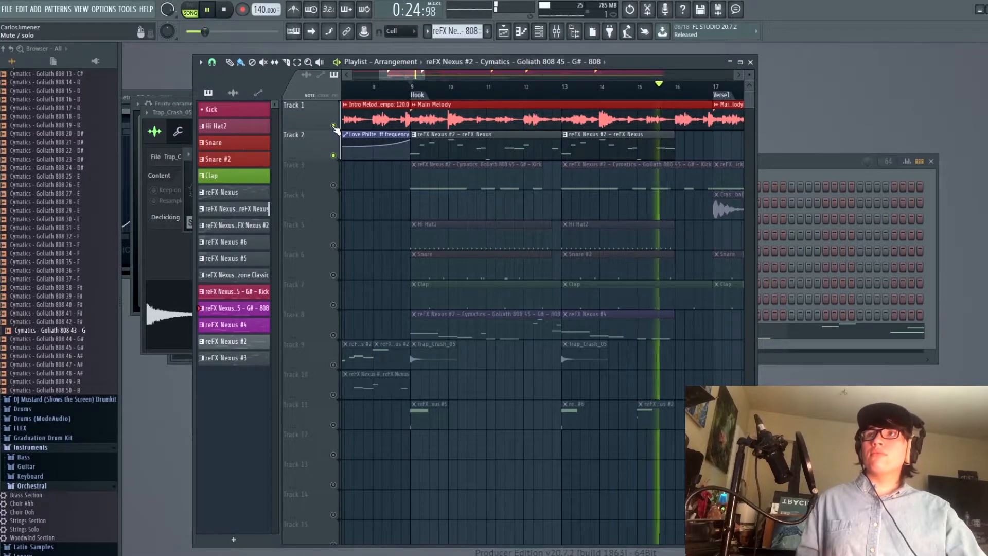
{"action": "key", "text": "space"}
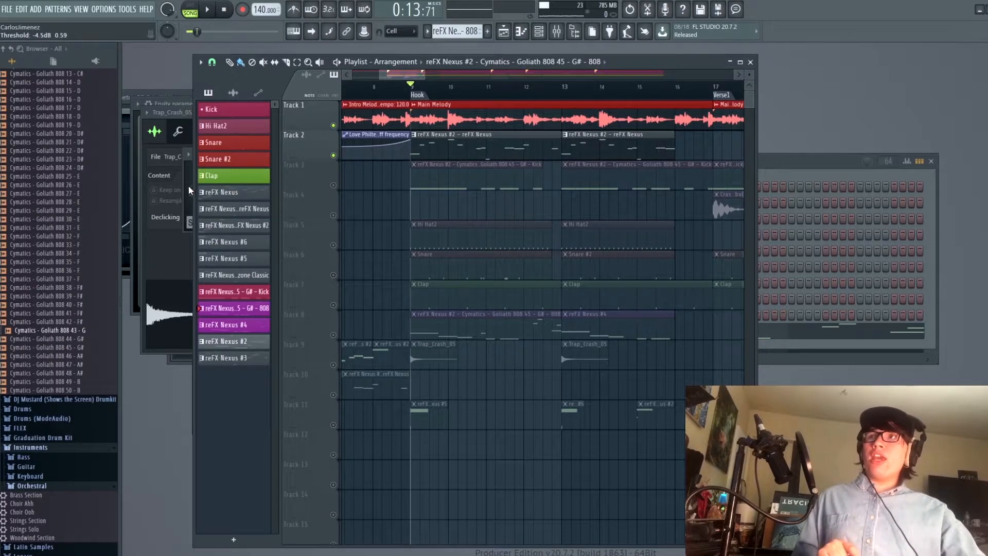
Solo the 808 pattern on Track 8 and play it from the Hook
{"action": "right_click", "coordinate": [333, 335]}
{"action": "key", "text": "space"}
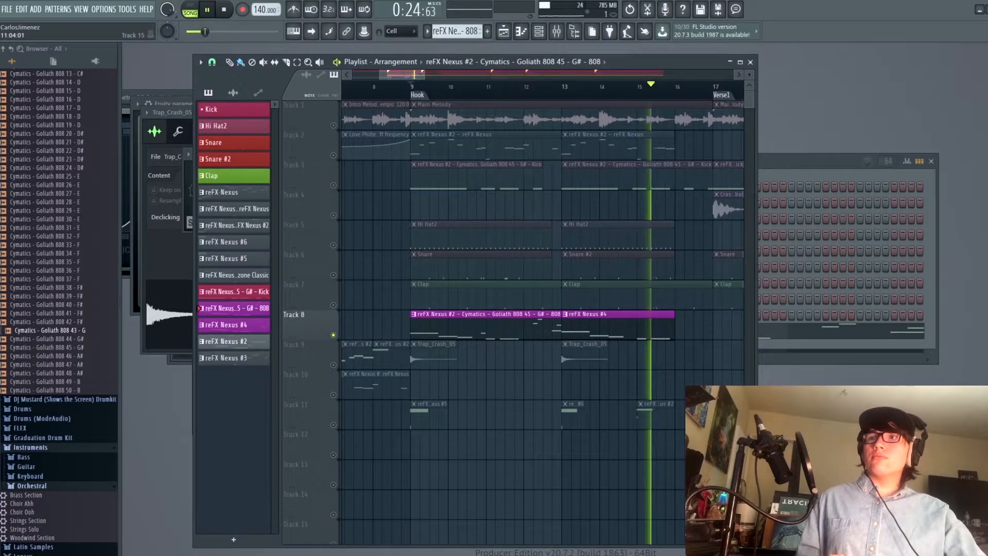
{"action": "key", "text": "space"}
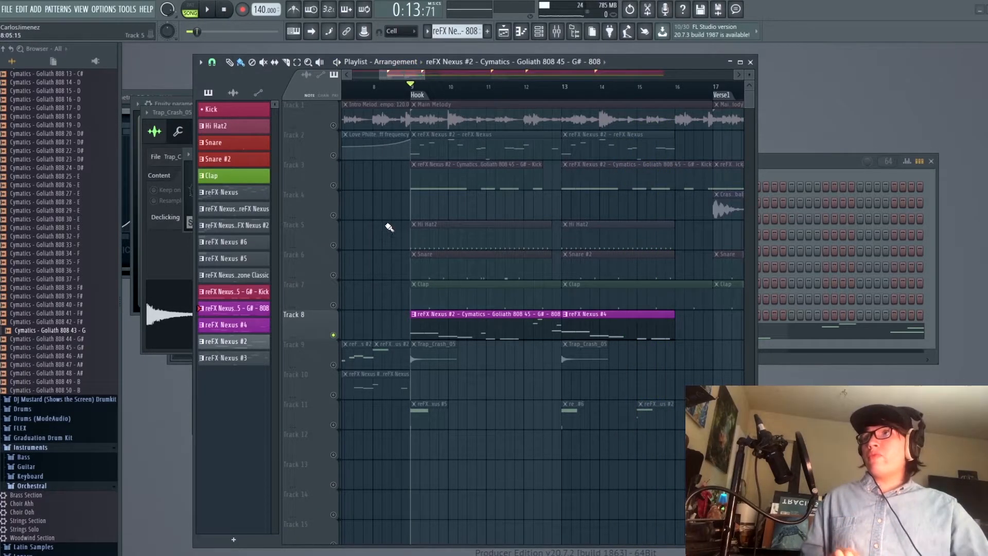
Solo the kick pattern on Track 3 and play it from the Hook
{"action": "right_click", "coordinate": [333, 186]}
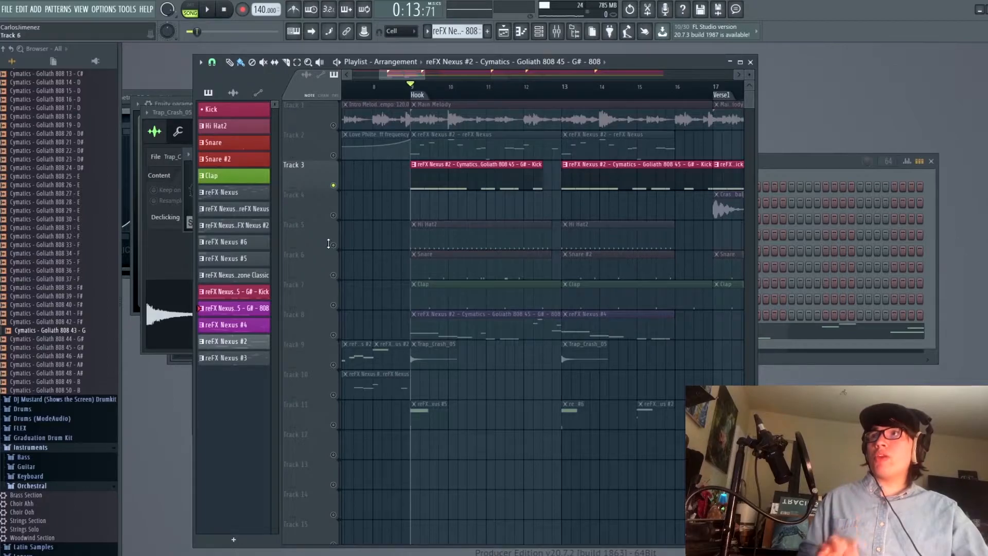
{"action": "key", "text": "space"}
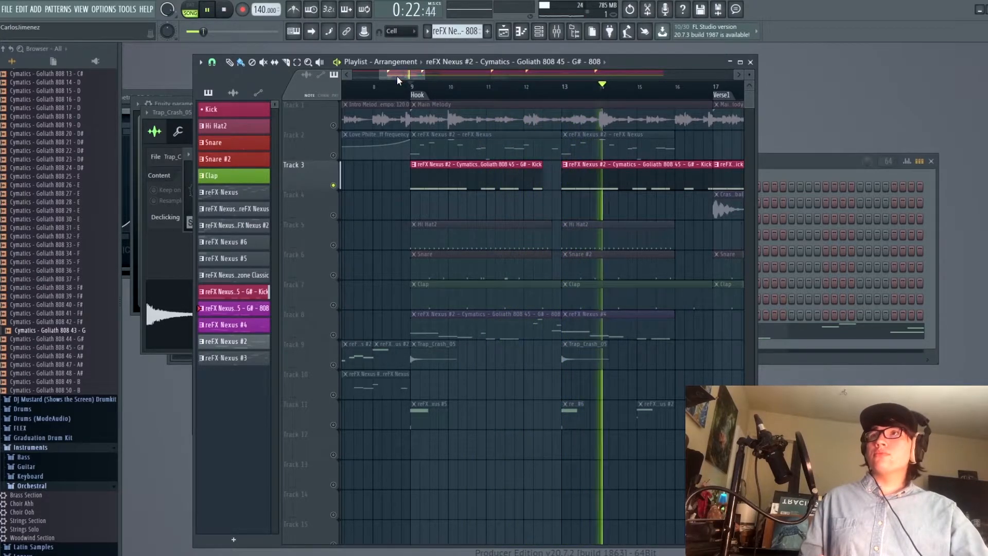
{"action": "key", "text": "space"}
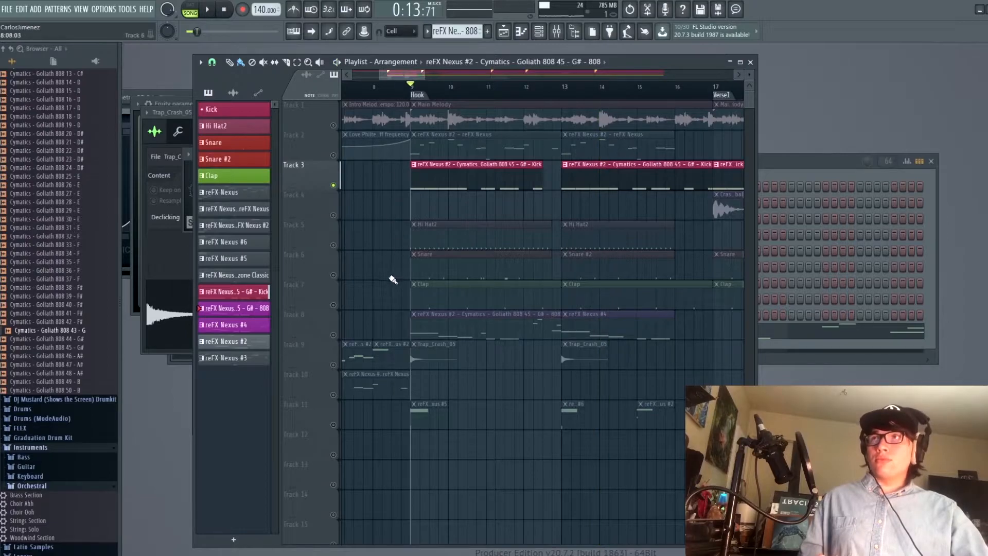
Play the 808 on Track 8 together with the kick on Track 3, and re-enable all tracks
{"action": "left_click", "coordinate": [335, 332]}
{"action": "left_click", "coordinate": [334, 186]}
{"action": "key", "text": "space"}
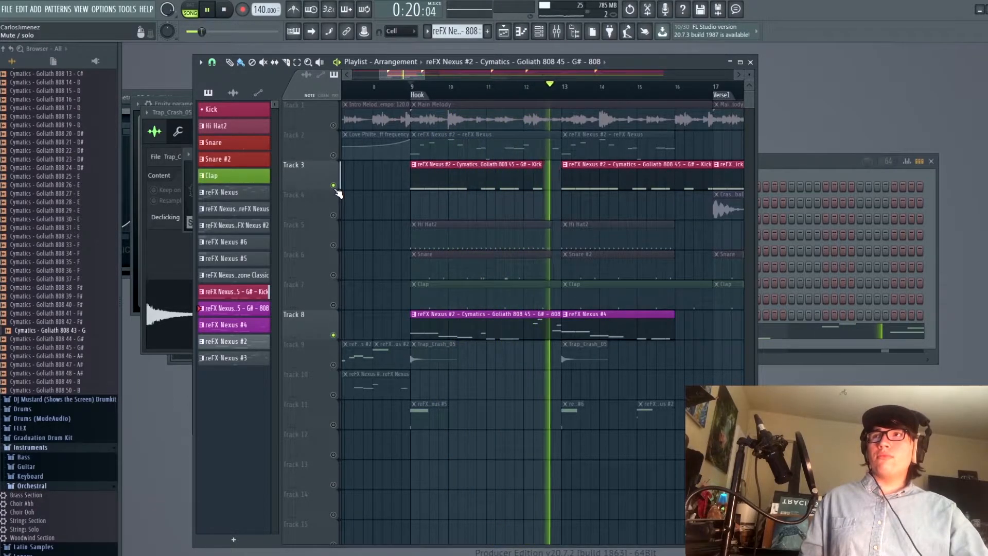
{"action": "key", "text": "space"}
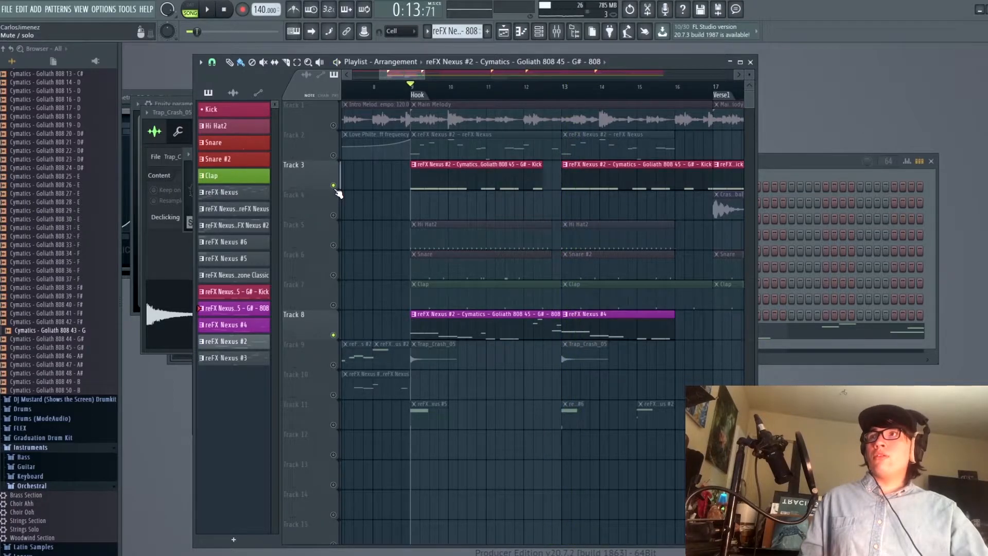
{"action": "left_click", "coordinate": [333, 186], "text": "ctrl"}
{"action": "left_click", "coordinate": [333, 186], "text": "ctrl"}
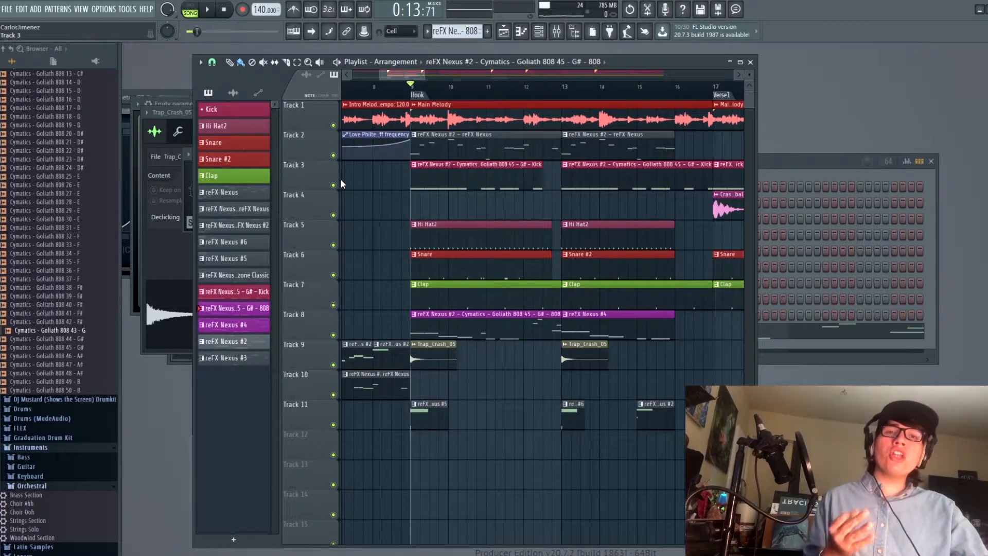
Solo the Hi Hat2 pattern on Track 5 and play a short section from the Hook
{"action": "left_click", "coordinate": [333, 245], "text": "ctrl"}
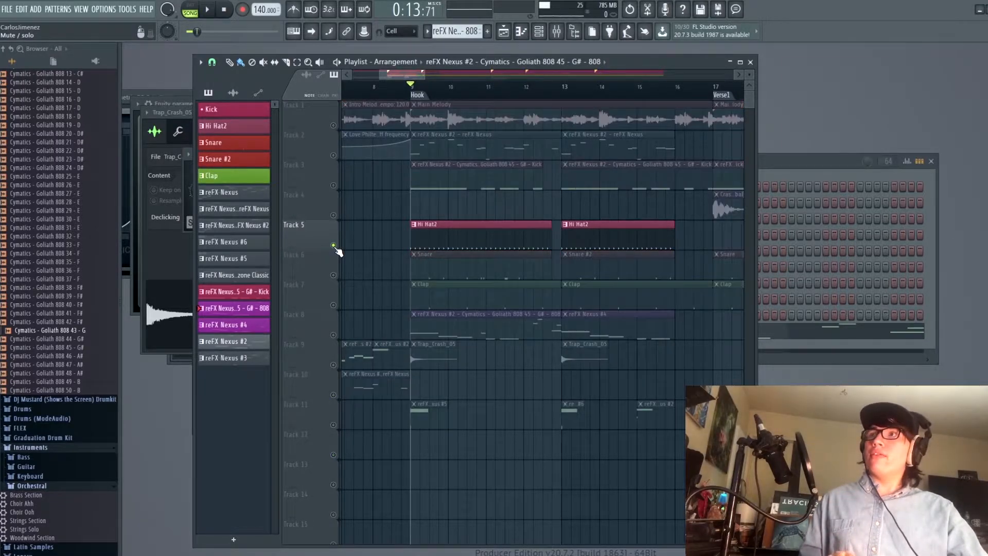
{"action": "key", "text": "space"}
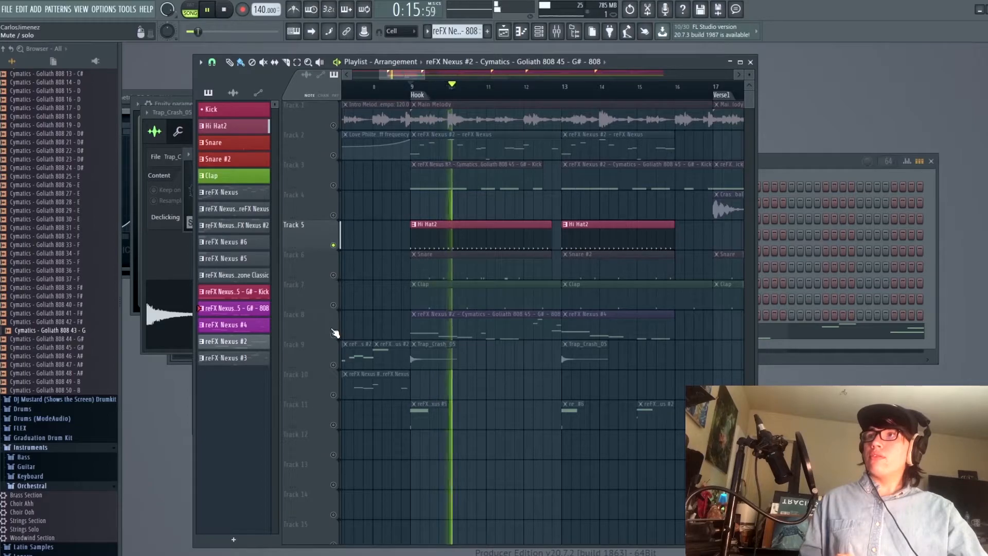
{"action": "key", "text": "space"}
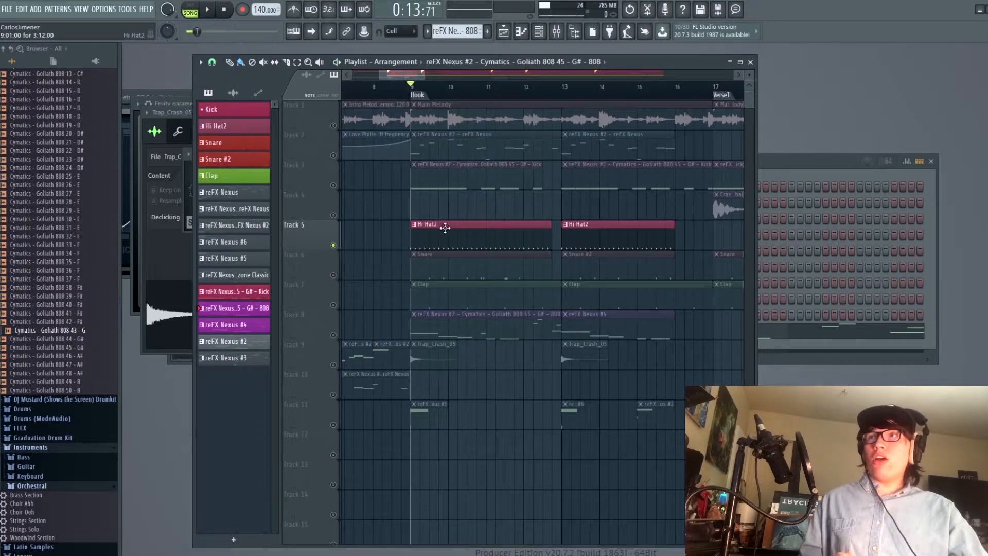
Show the Hi Hat2 pattern's steps in the channel rack, play it from the Hook, and return to the playlist
{"action": "left_click", "coordinate": [443, 224]}
{"action": "left_click", "coordinate": [804, 160]}
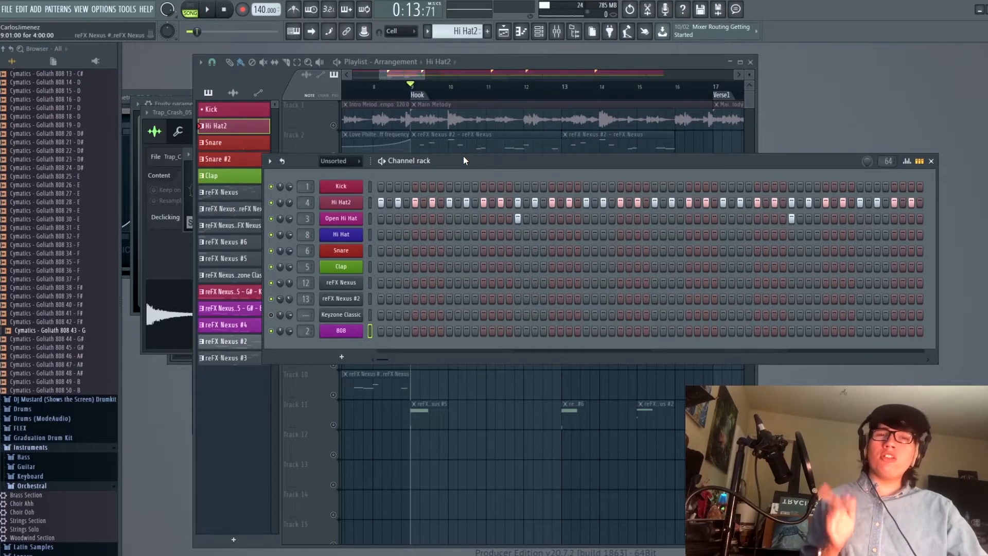
{"action": "key", "text": "space"}
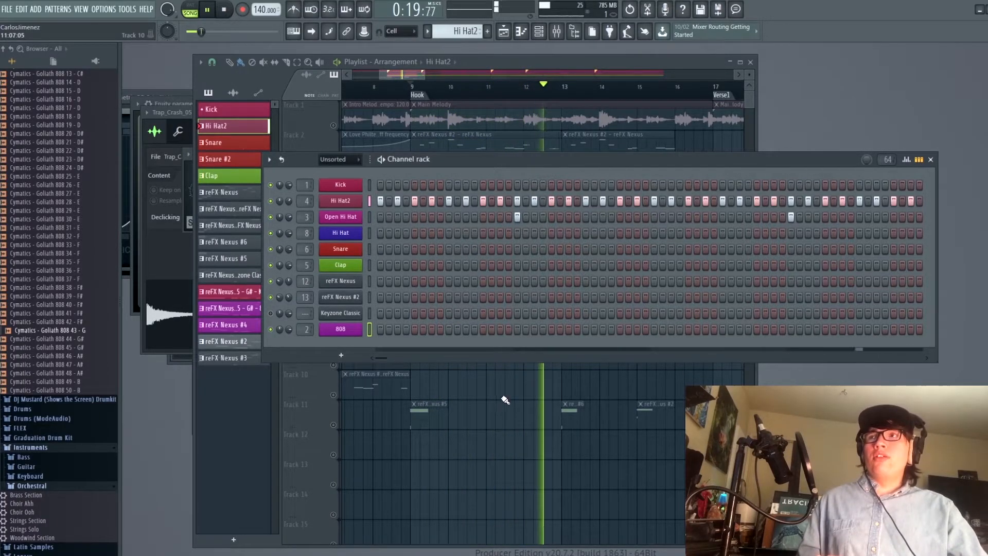
{"action": "left_click", "coordinate": [485, 382]}
{"action": "key", "text": "space"}
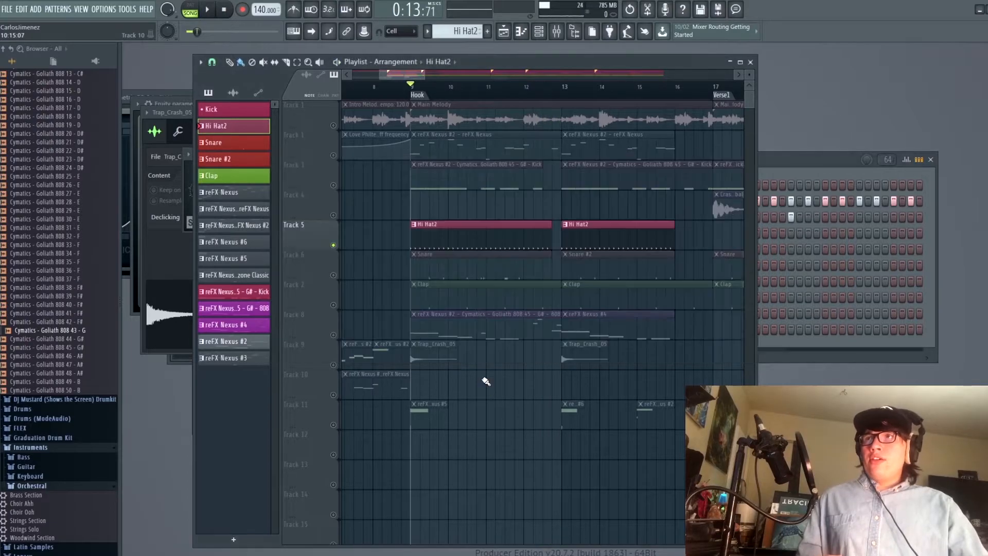
Audition the clap on Track 7 in solo, followed by the snare on Track 6
{"action": "right_click", "coordinate": [333, 305]}
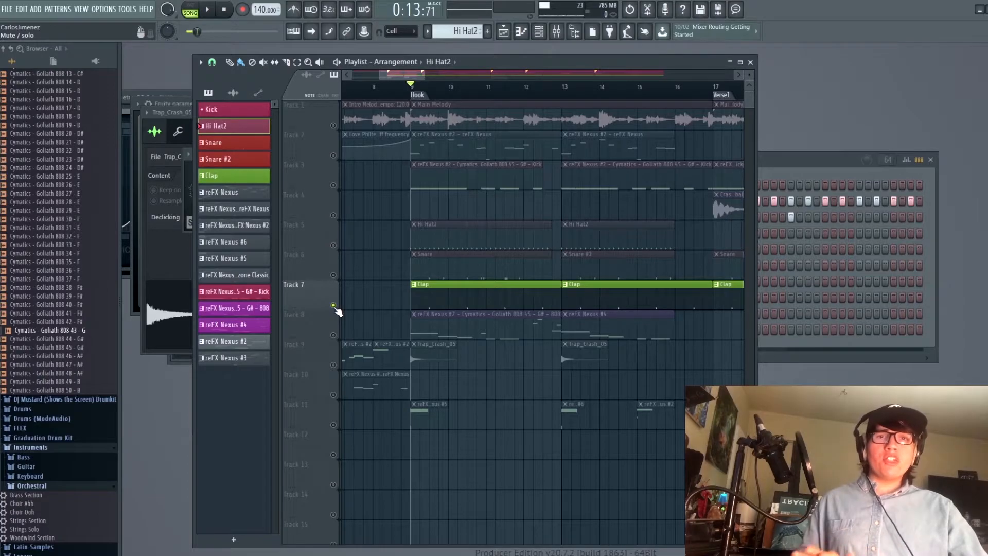
{"action": "key", "text": "space"}
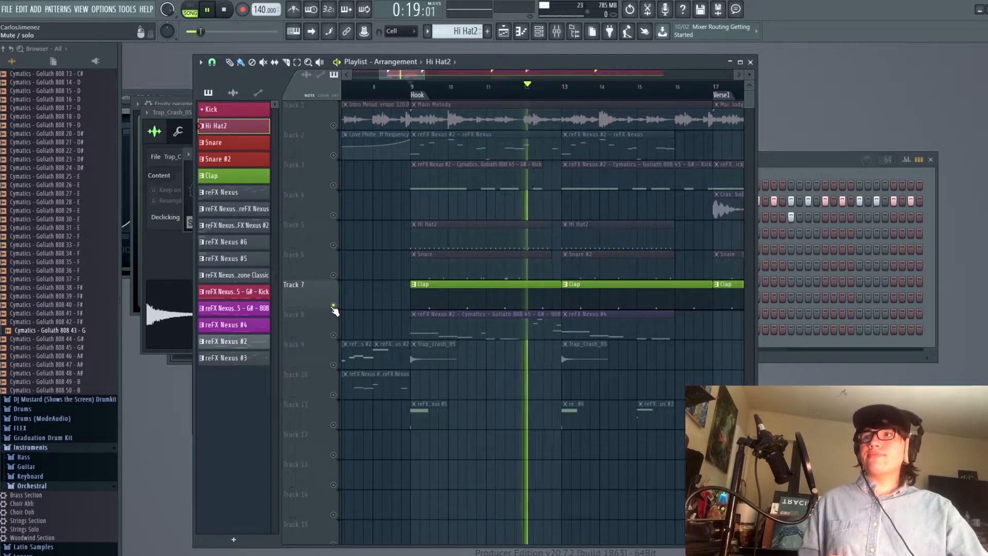
{"action": "left_click", "coordinate": [334, 277]}
{"action": "key", "text": "space"}
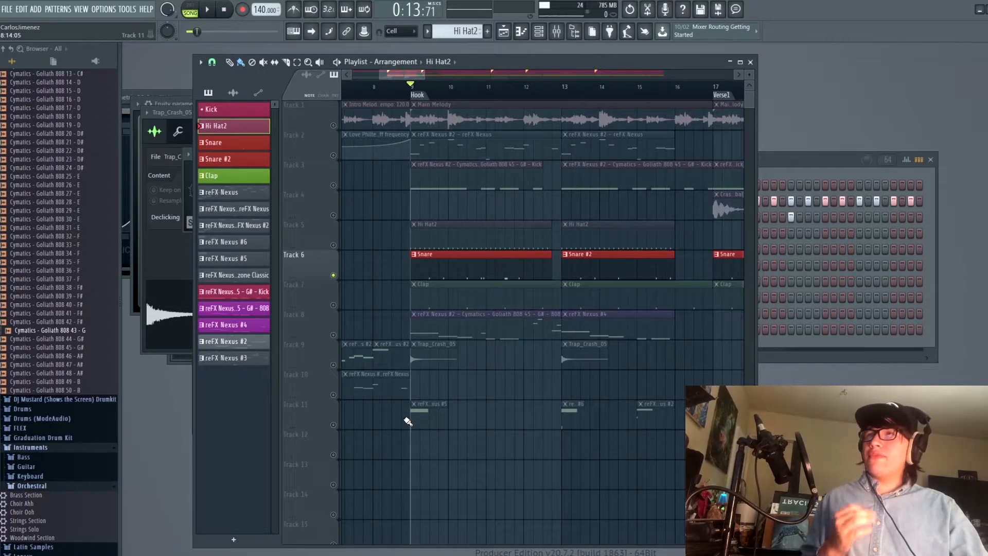
Unmute the clap on Track 7 and play it together with the snare on Track 6
{"action": "left_click", "coordinate": [333, 305]}
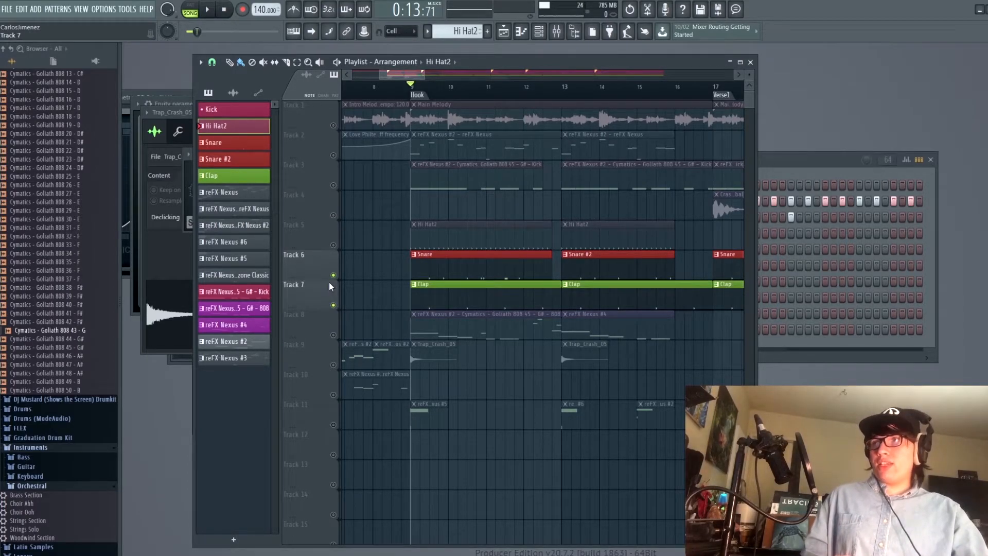
{"action": "key", "text": "space"}
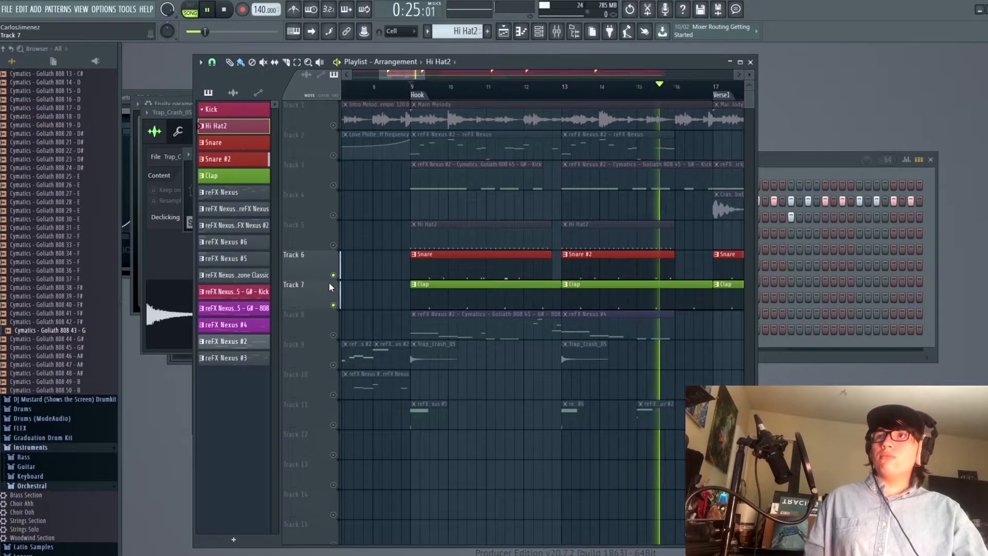
{"action": "key", "text": "space"}
Solo Track 9 and view the sample settings of its Trap_Crash_05 clip
{"action": "left_click", "coordinate": [334, 365], "text": "ctrl"}
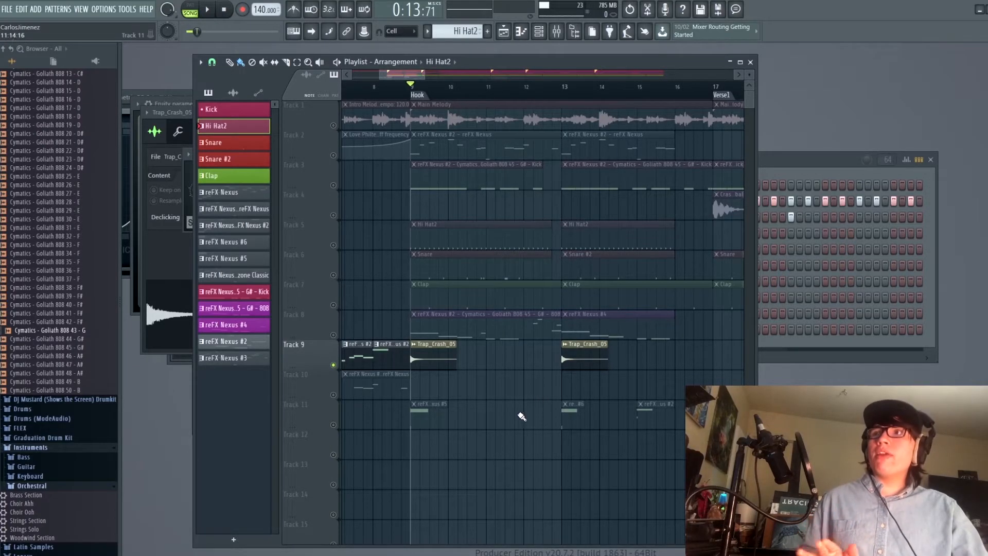
{"action": "double_click", "coordinate": [440, 352]}
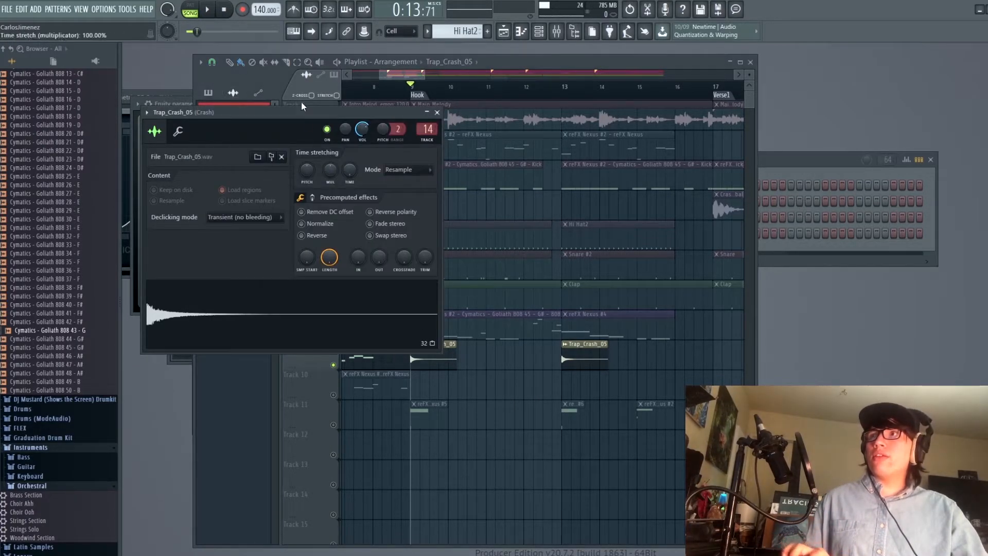
{"action": "left_click", "coordinate": [418, 77]}
Play the Trap_Crash_05 hits from just before the Hook marker and again from just before bar 13
{"action": "left_click", "coordinate": [406, 91]}
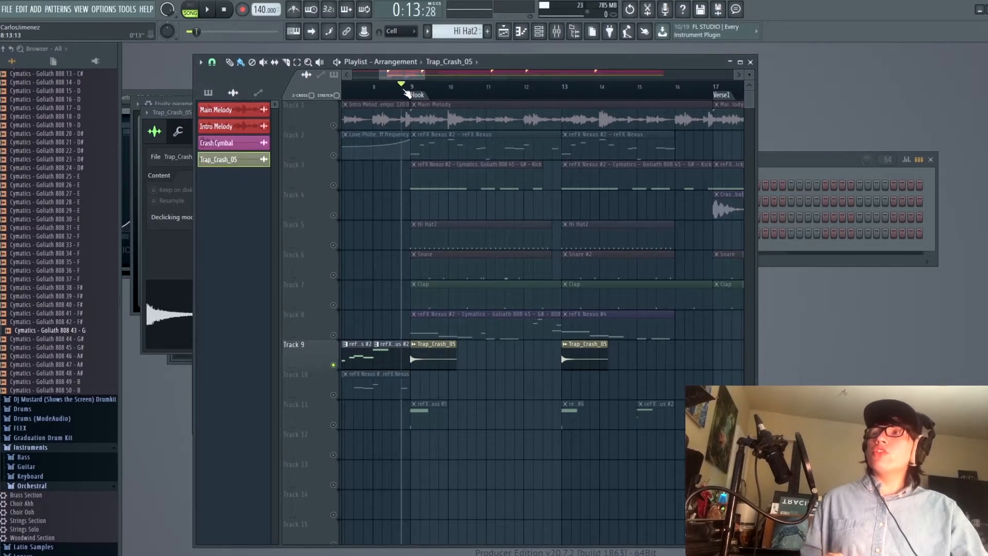
{"action": "key", "text": "space"}
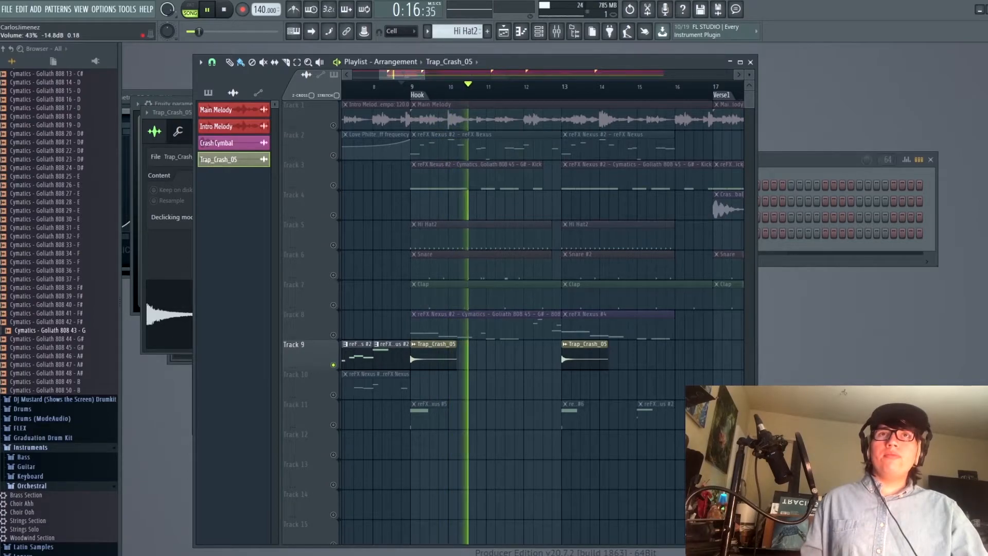
{"action": "left_click", "coordinate": [562, 87]}
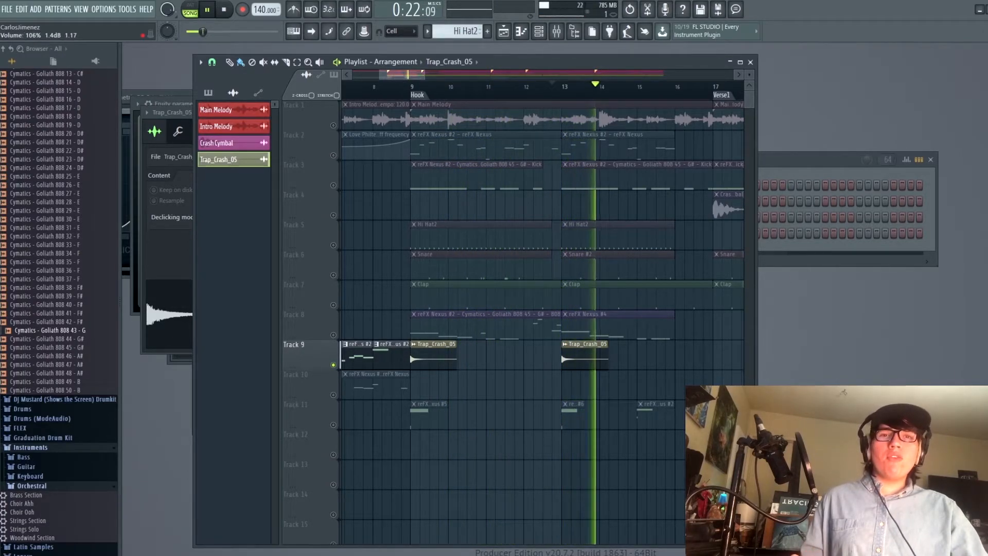
{"action": "key", "text": "space"}
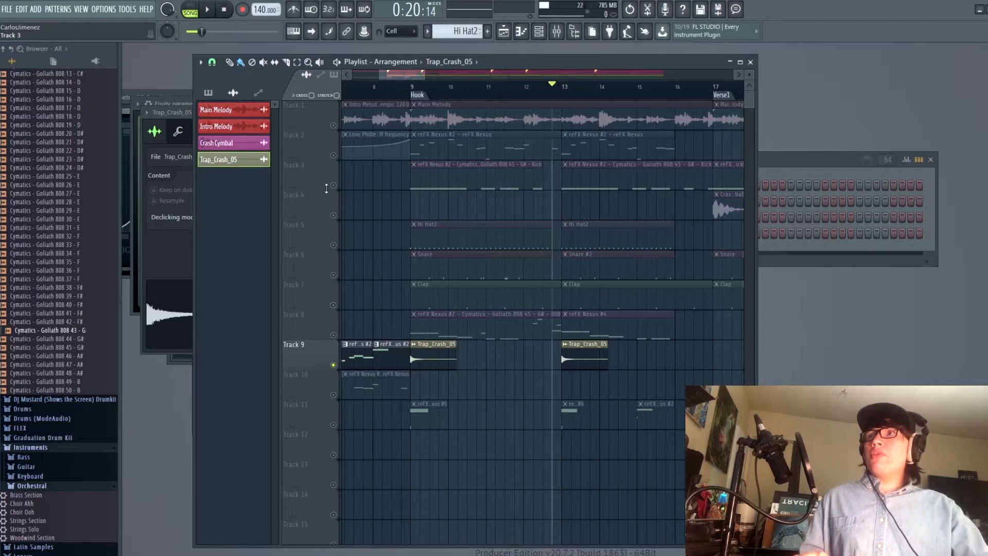
Re-enable all playlist tracks and return the playhead to the Hook marker at bar 9
{"action": "right_click", "coordinate": [327, 123]}
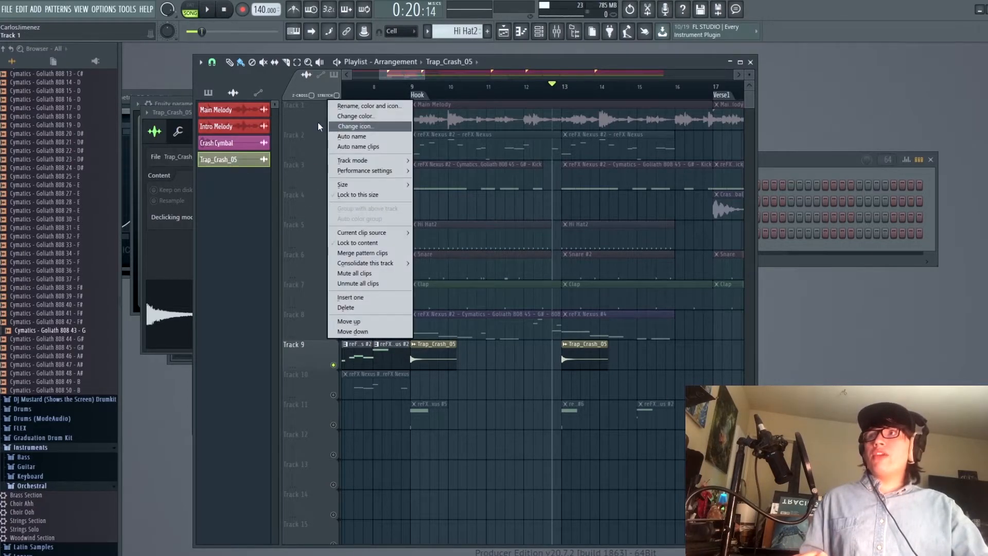
{"action": "left_click", "coordinate": [310, 119]}
{"action": "right_click", "coordinate": [334, 126]}
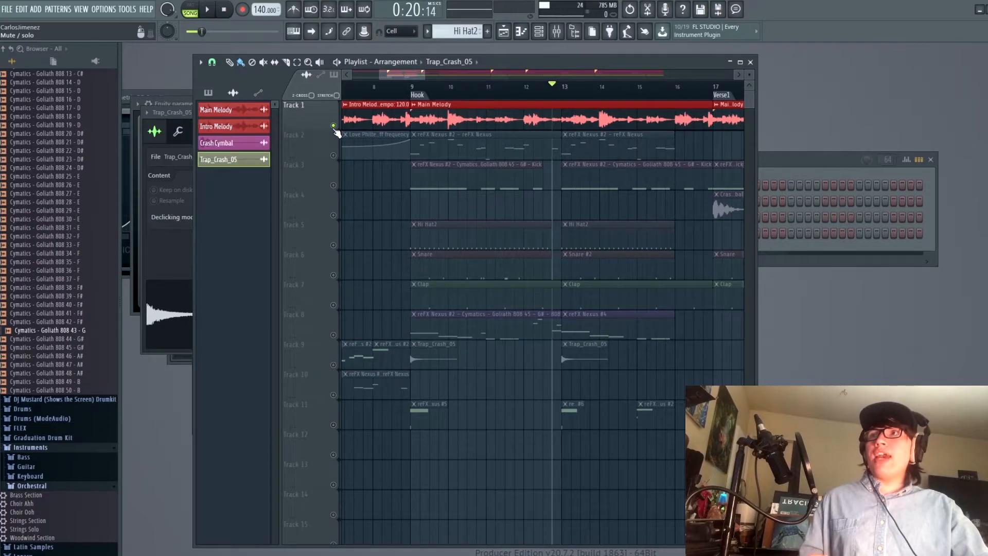
{"action": "right_click", "coordinate": [334, 126]}
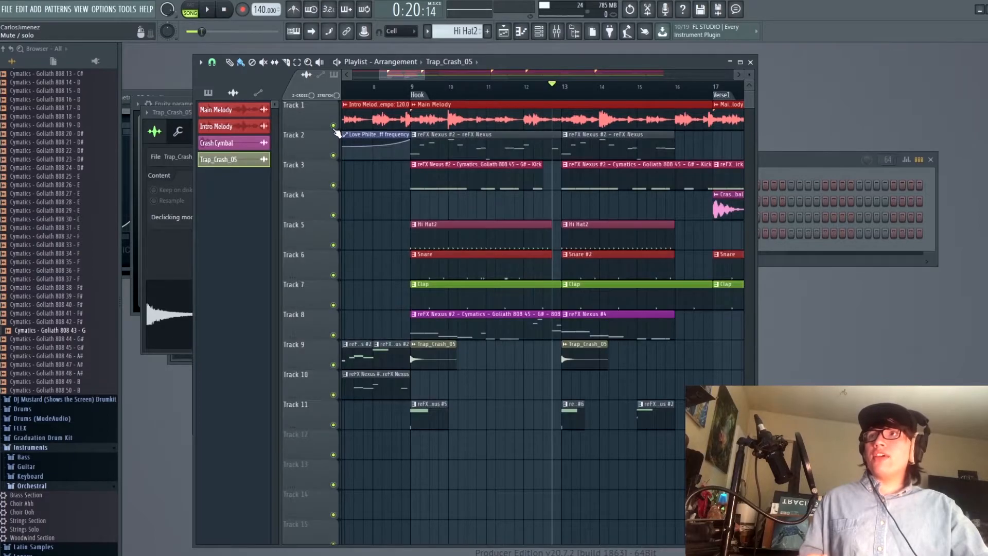
{"action": "left_click", "coordinate": [414, 90]}
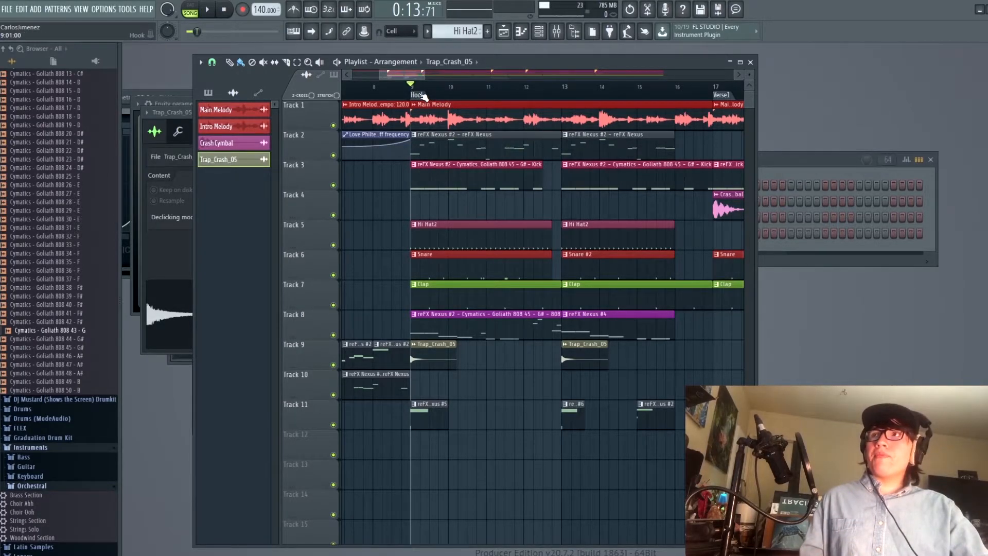
Play the full hook with all tracks enabled, starting from the Hook marker at bar 9
{"action": "key", "text": "space"}
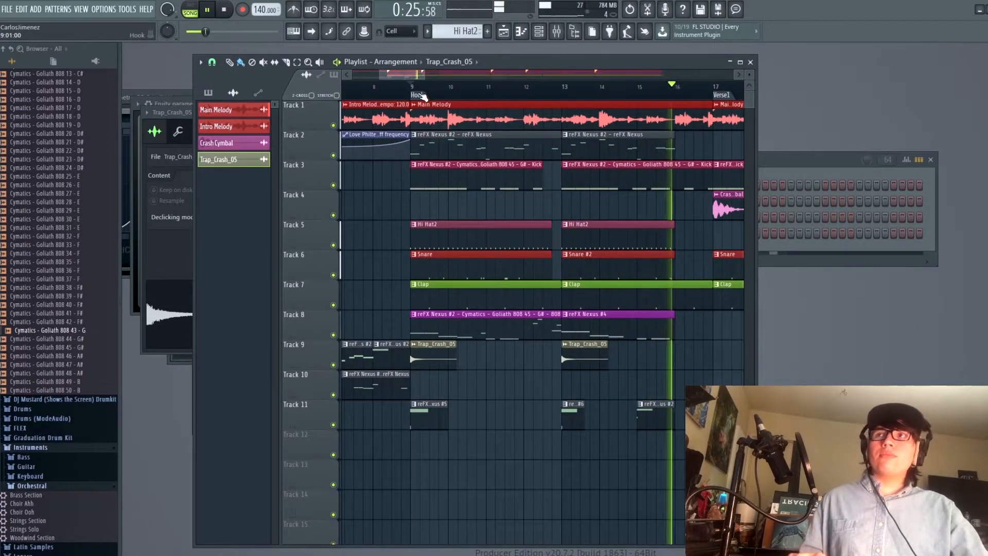
{"action": "key", "text": "space"}
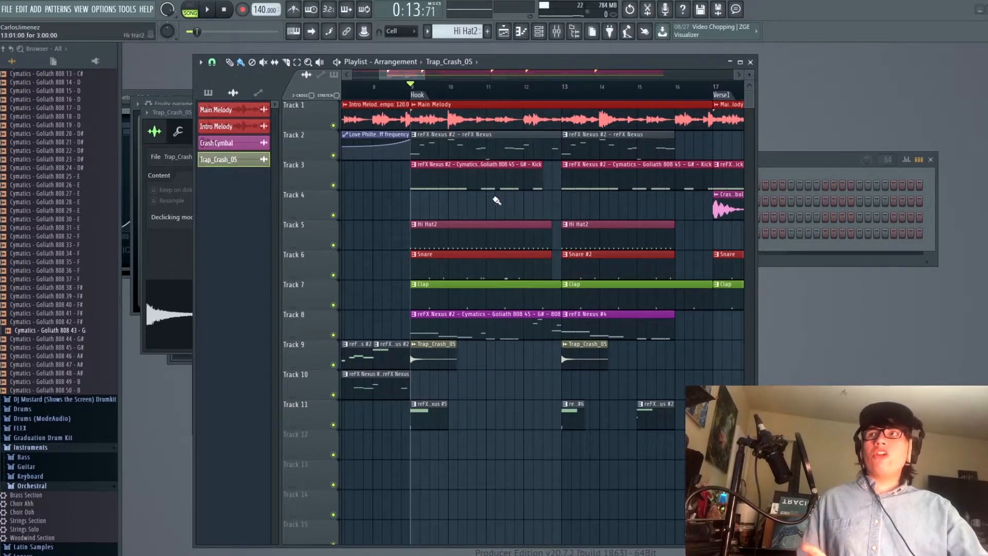
Solo the kick on Track 3, unmute the hi-hat, snare and clap on Tracks 5, 6 and 7, and play them together
{"action": "left_click", "coordinate": [333, 185], "text": "ctrl"}
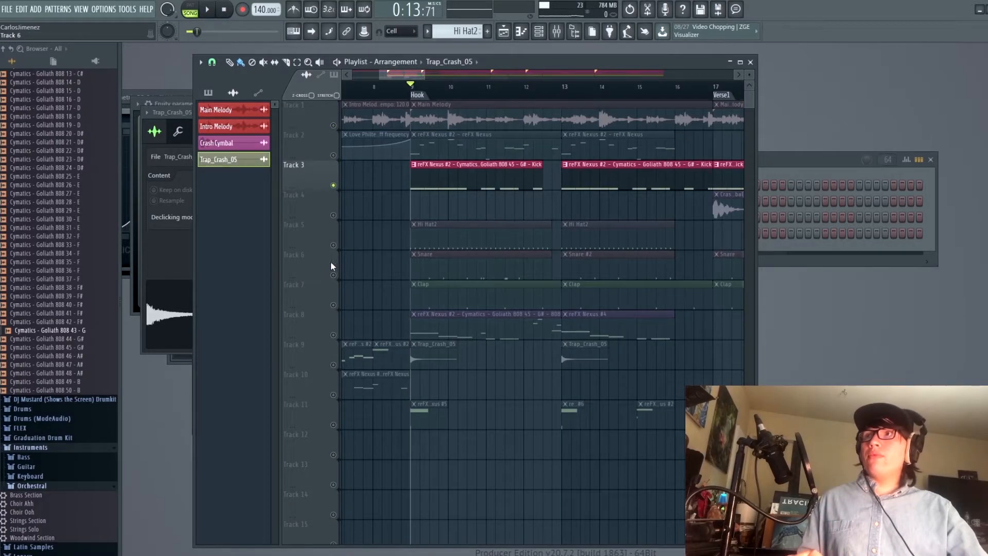
{"action": "left_click", "coordinate": [332, 244]}
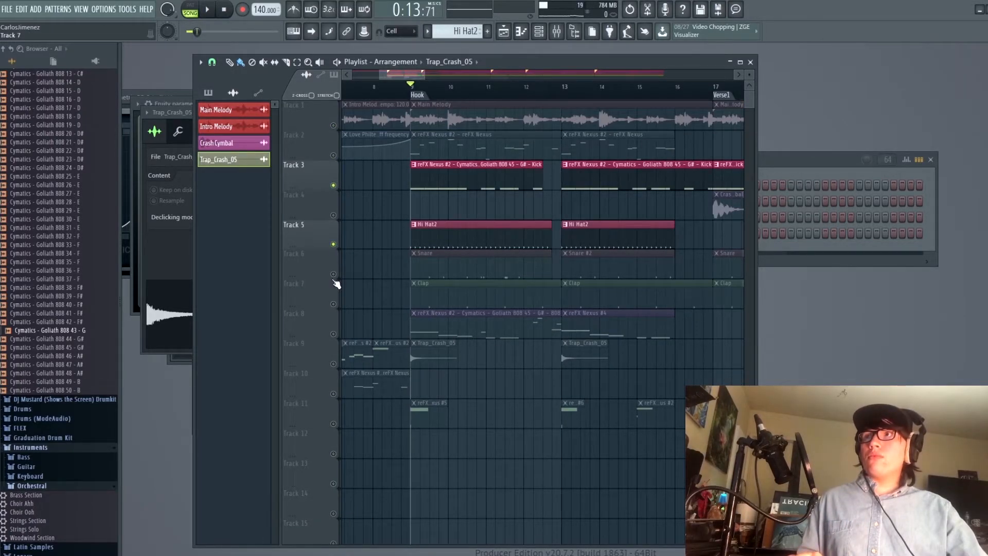
{"action": "left_click", "coordinate": [333, 274]}
{"action": "left_click", "coordinate": [333, 303]}
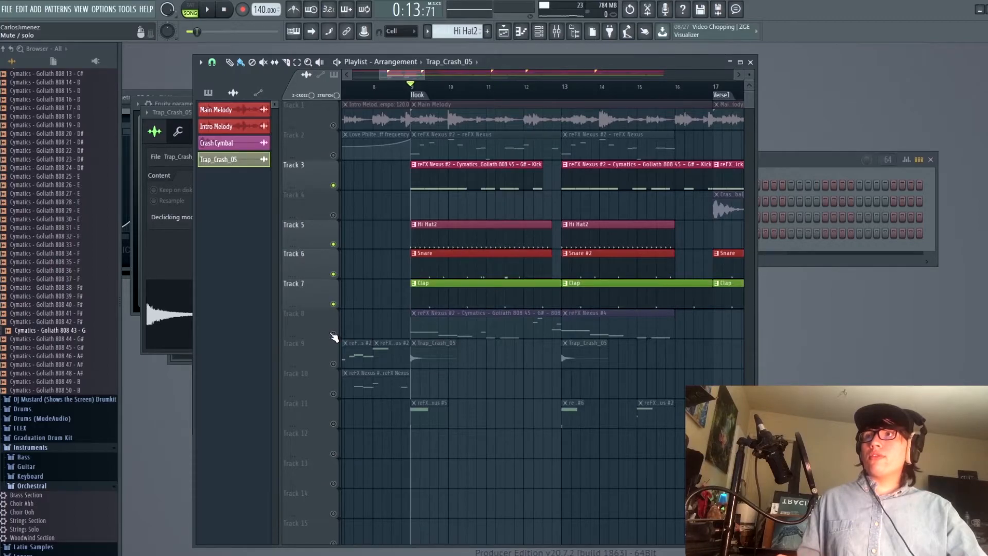
{"action": "key", "text": "space"}
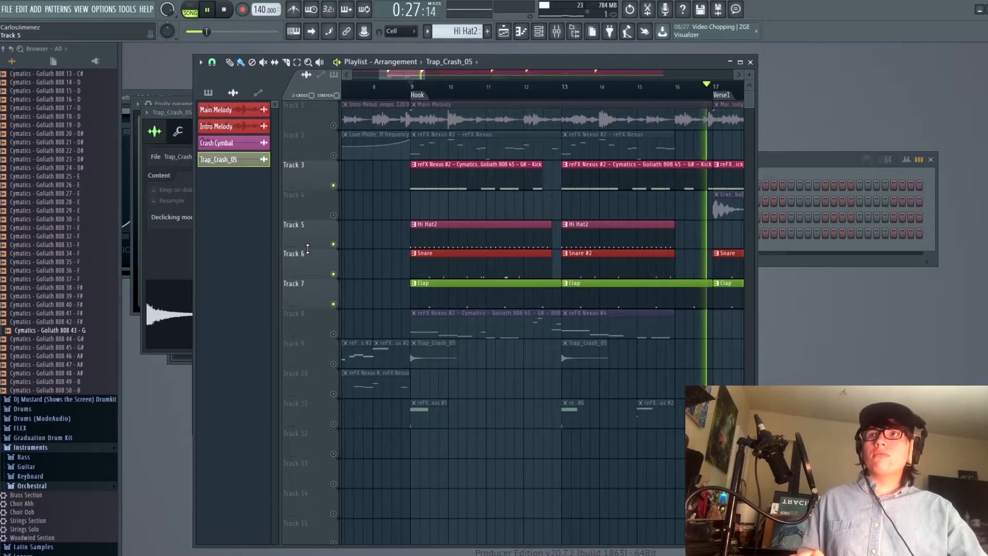
{"action": "key", "text": "space"}
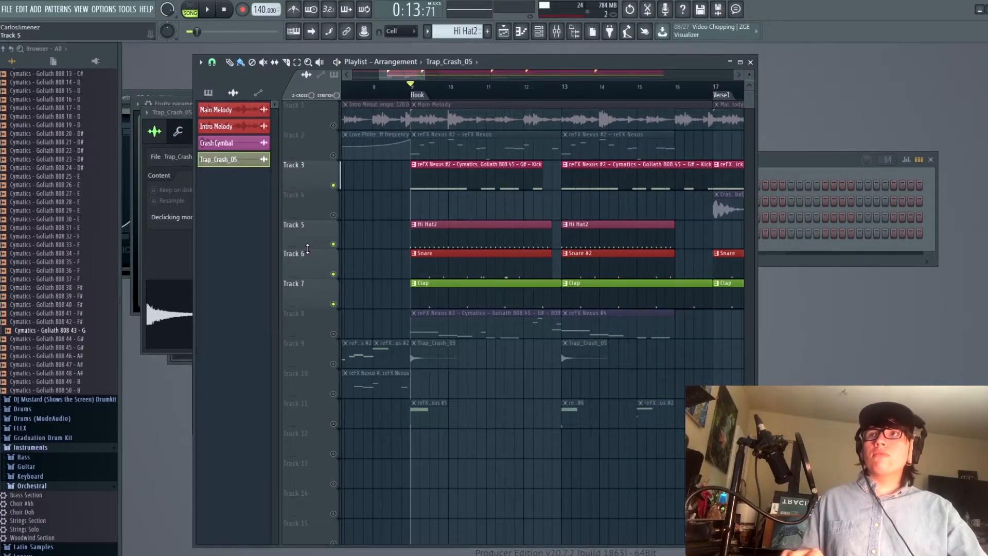
Take Track 3 out of solo so that all playlist tracks are enabled again
{"action": "right_click", "coordinate": [327, 187]}
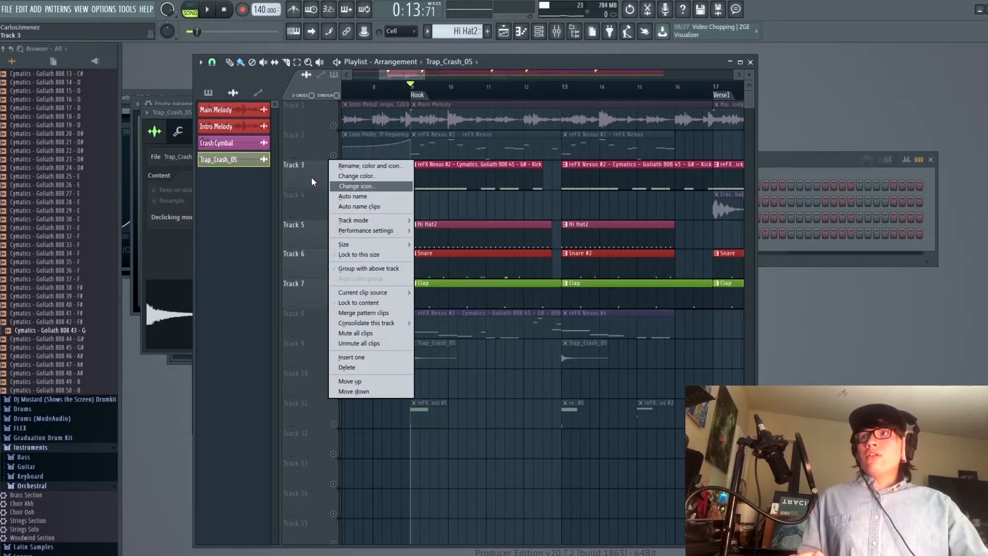
{"action": "right_click", "coordinate": [313, 181]}
{"action": "right_click", "coordinate": [334, 186]}
{"action": "right_click", "coordinate": [334, 185]}
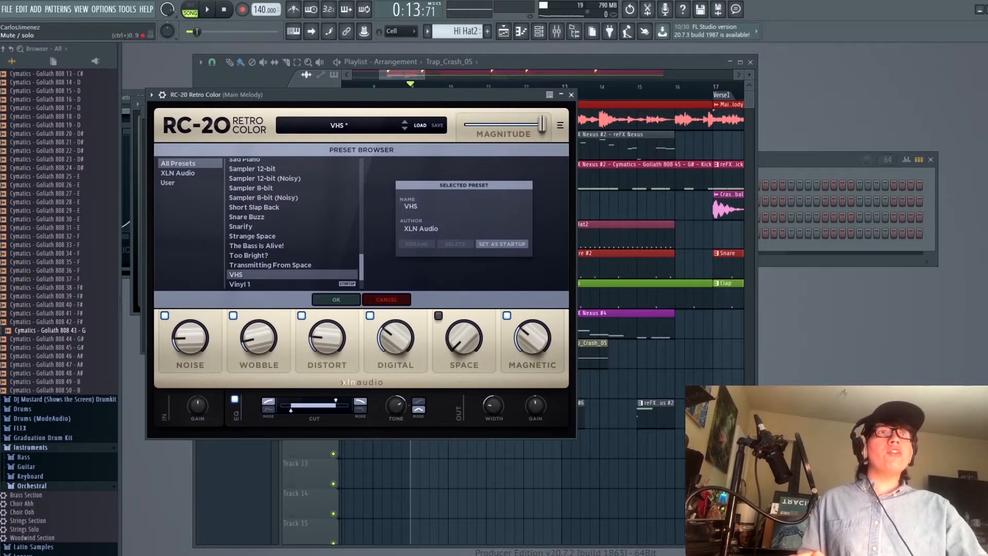
Play the hook while examining the Main Melody's RC-20 Retro Color VHS preset and its Wobble amount
{"action": "key", "text": "space"}
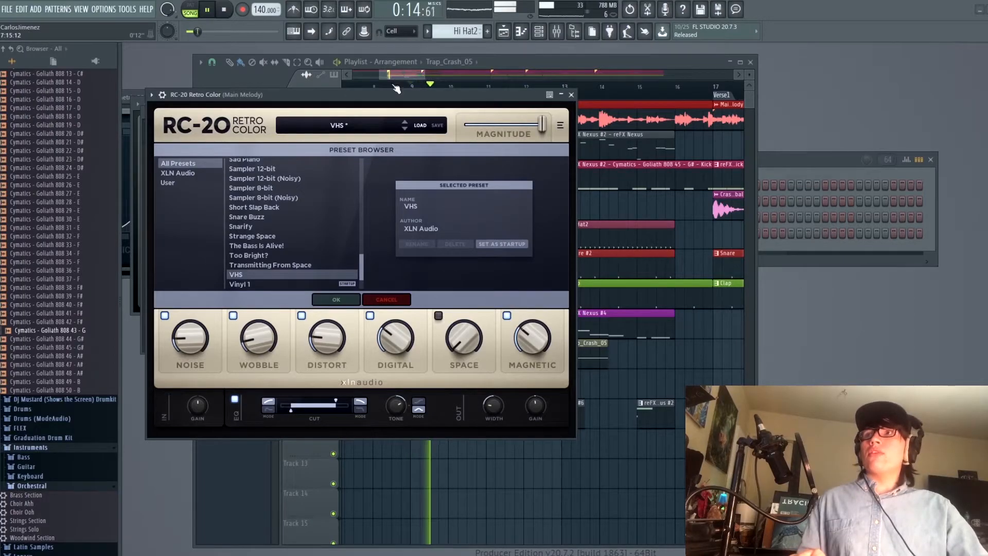
{"action": "key", "text": "space"}
{"action": "key", "text": "space"}
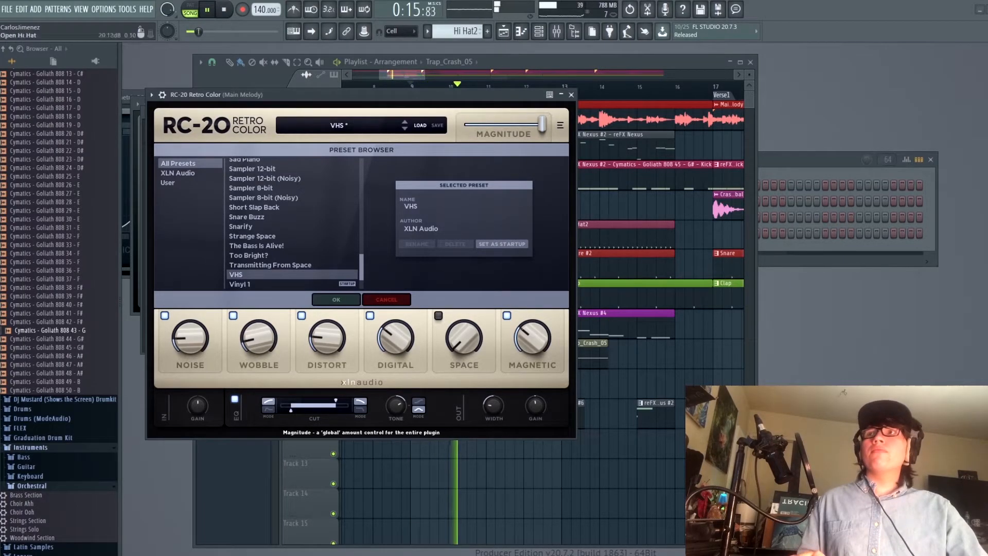
{"action": "mouse_move", "coordinate": [255, 347]}
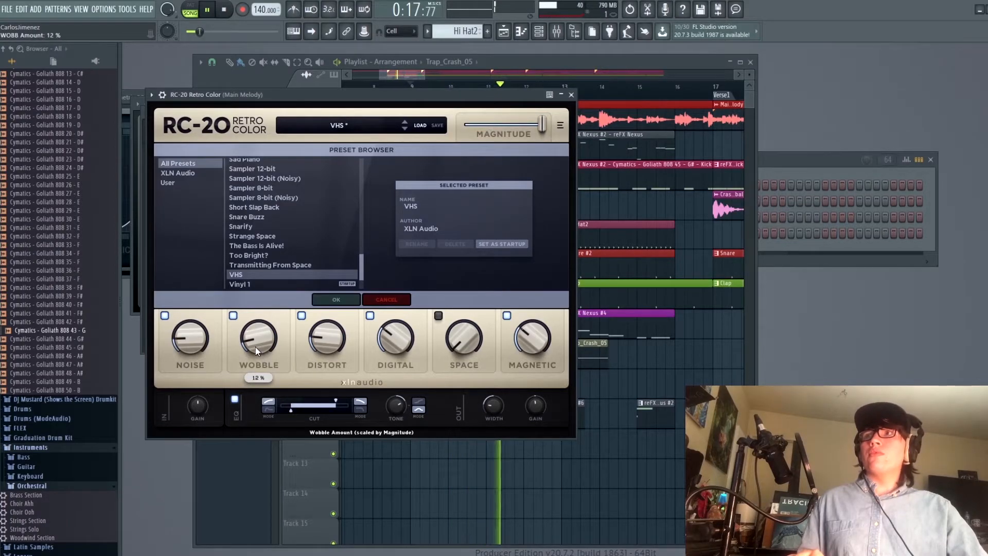
{"action": "key", "text": "space"}
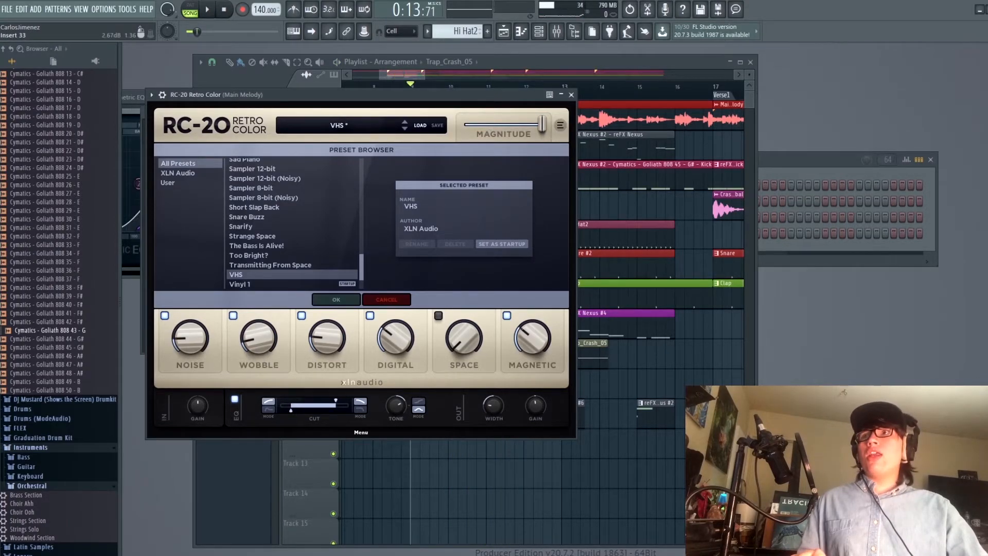
Play the hook with the Main Melody's Fruity Parametric EQ 2 curve in view, and close the EQ
{"action": "key", "text": "space"}
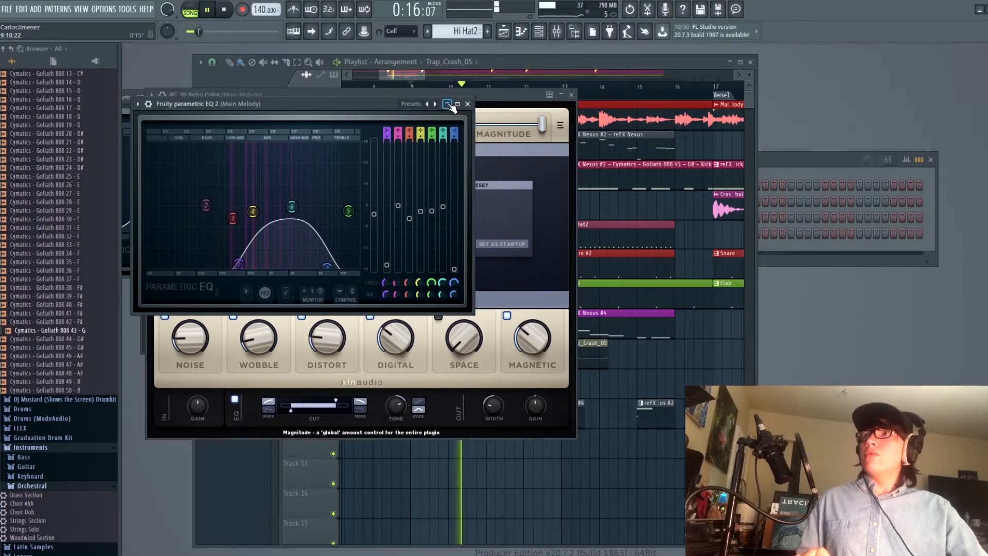
{"action": "key", "text": "space"}
{"action": "left_click", "coordinate": [467, 104]}
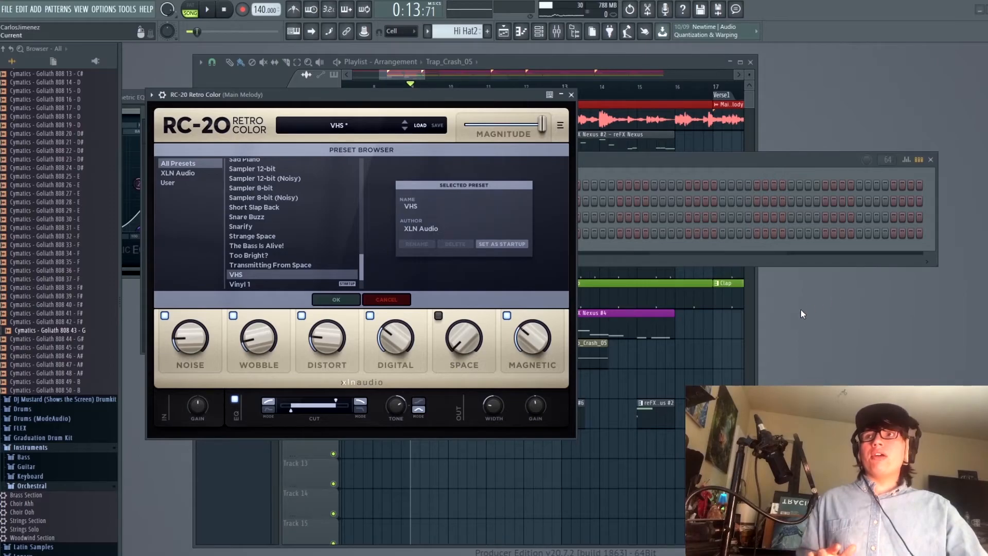
Bring the playlist forward with the playhead back at bar 1, and save the project
{"action": "left_click", "coordinate": [743, 153]}
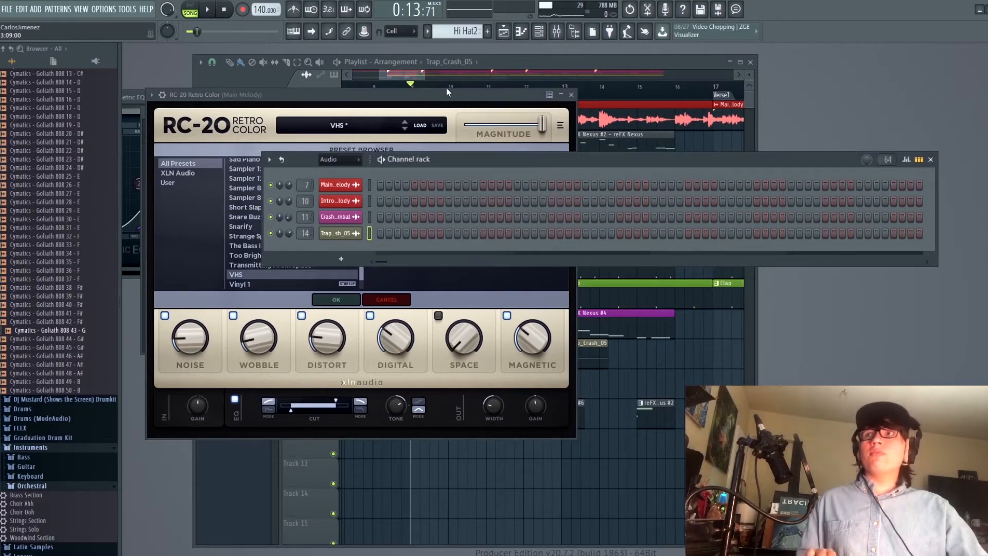
{"action": "left_click_drag", "start_coordinate": [423, 76], "coordinate": [447, 76]}
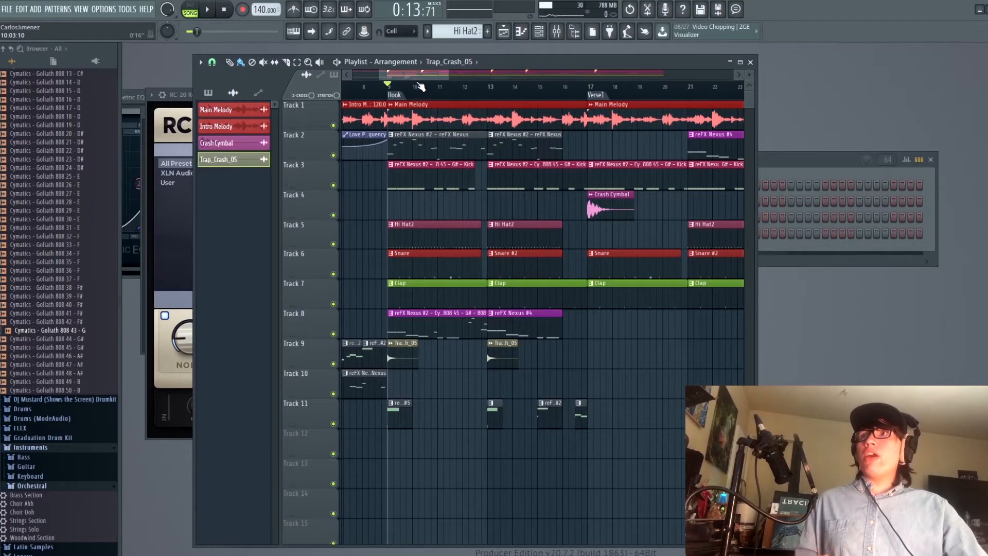
{"action": "left_click_drag", "start_coordinate": [444, 74], "coordinate": [312, 97]}
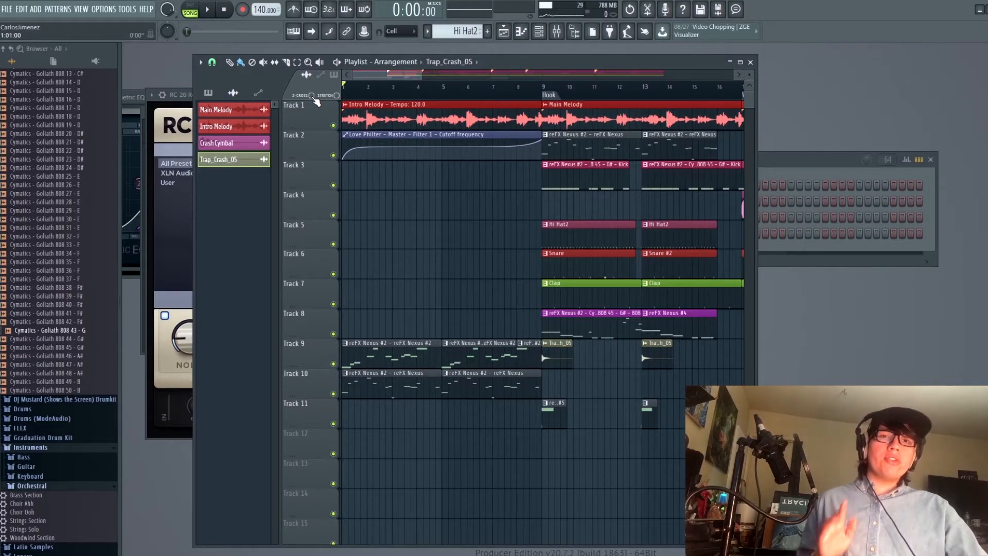
{"action": "key", "text": "ctrl+s"}
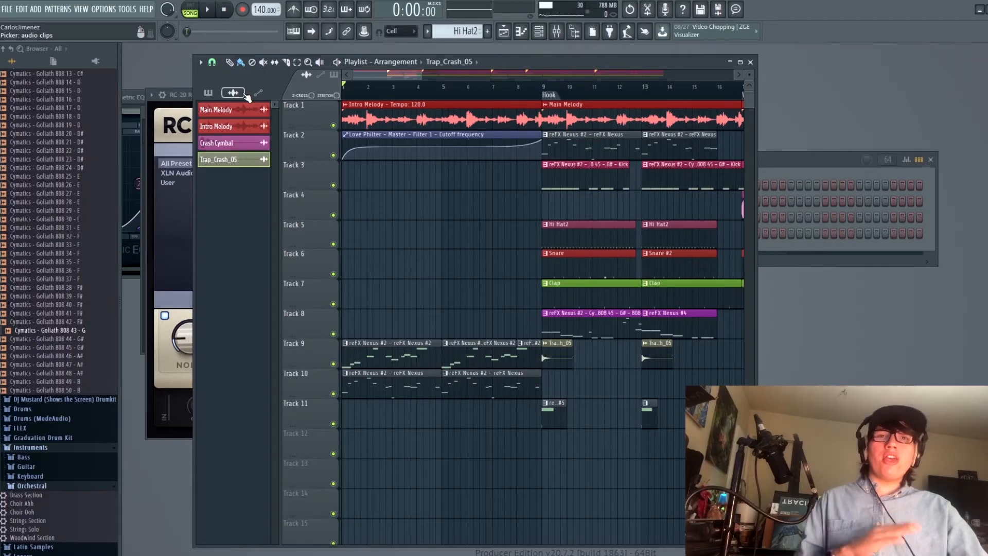
Play the arrangement from bar 1 through the intro and hook into Verse1
{"action": "key", "text": "space"}
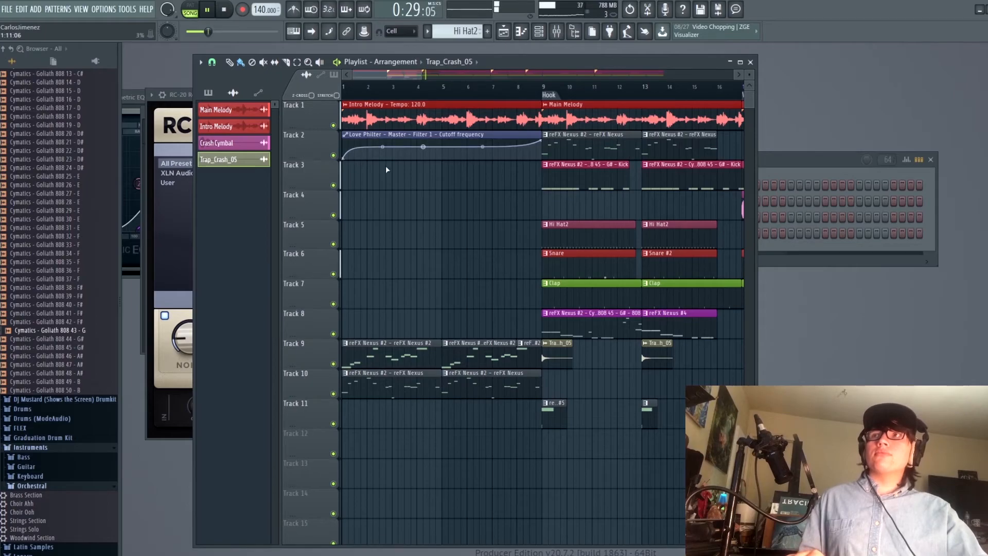
{"action": "key", "text": "space"}
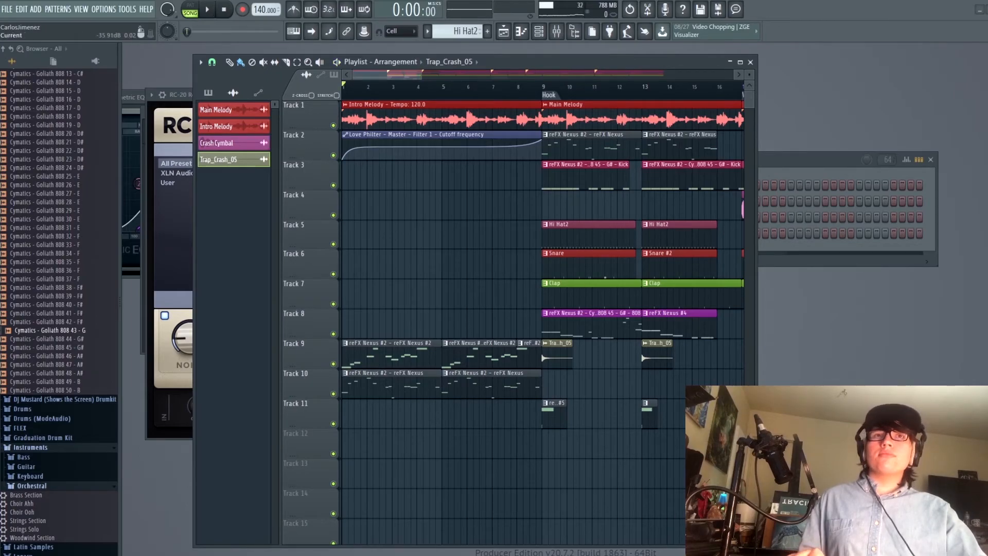